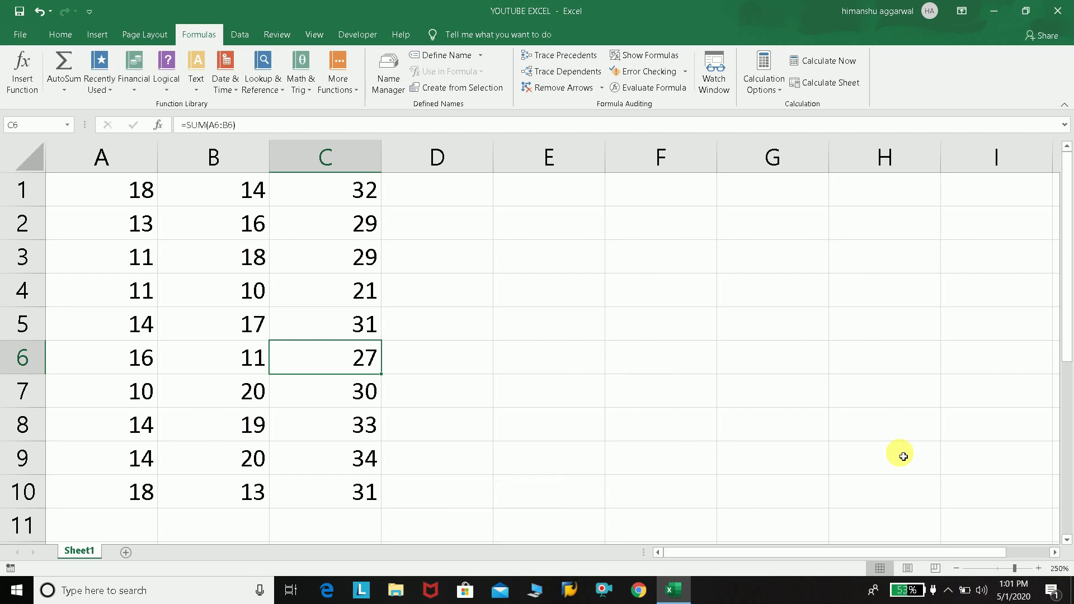
- Try out selecting the ten SUM totals in C1:C10 a few times
click(660, 190)
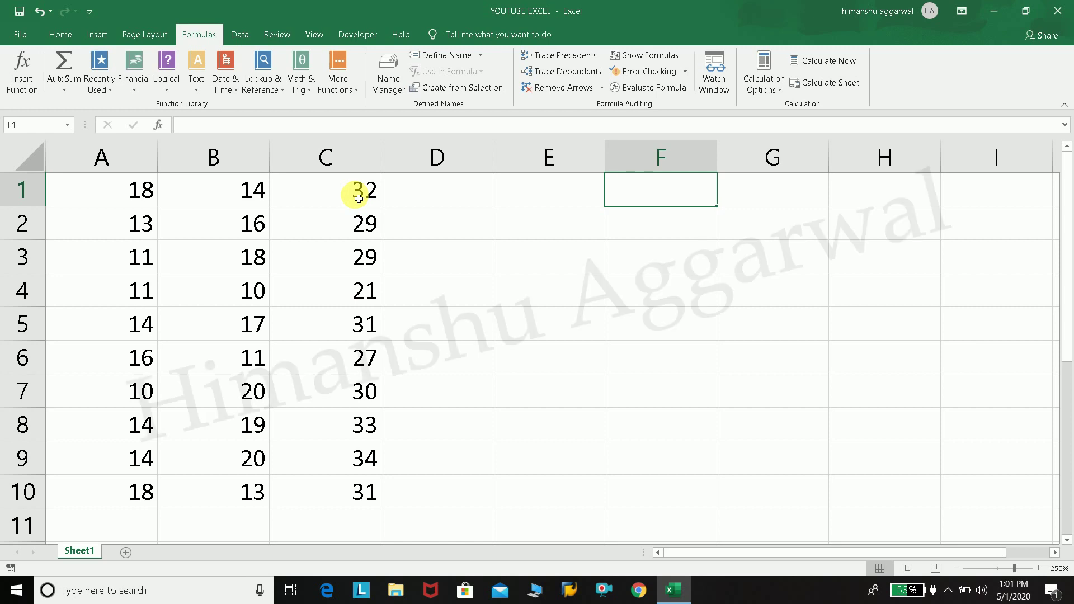
drag(359, 198, 352, 480)
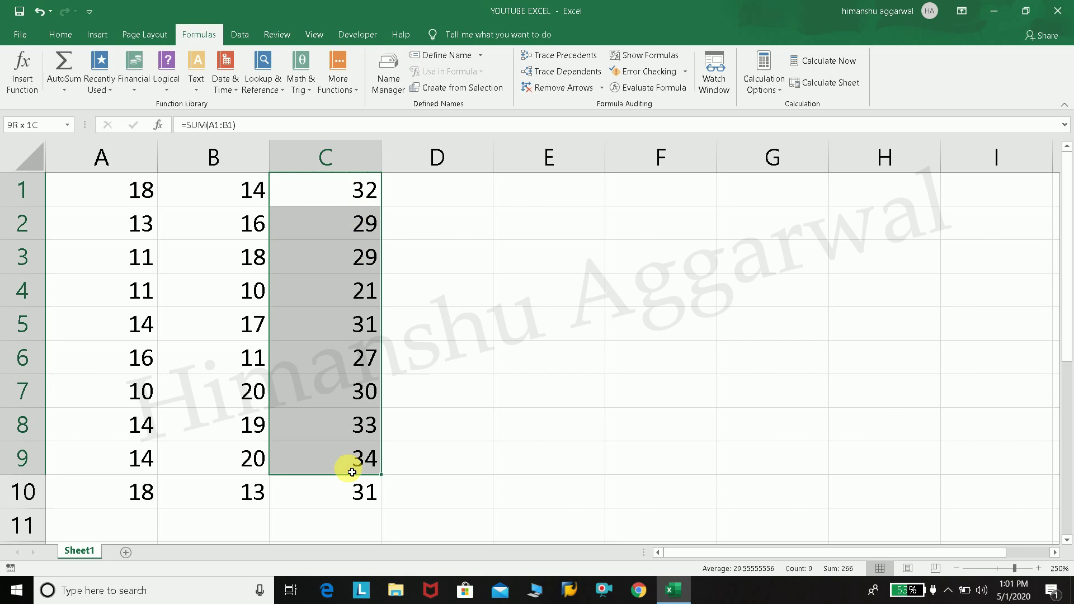
click(682, 195)
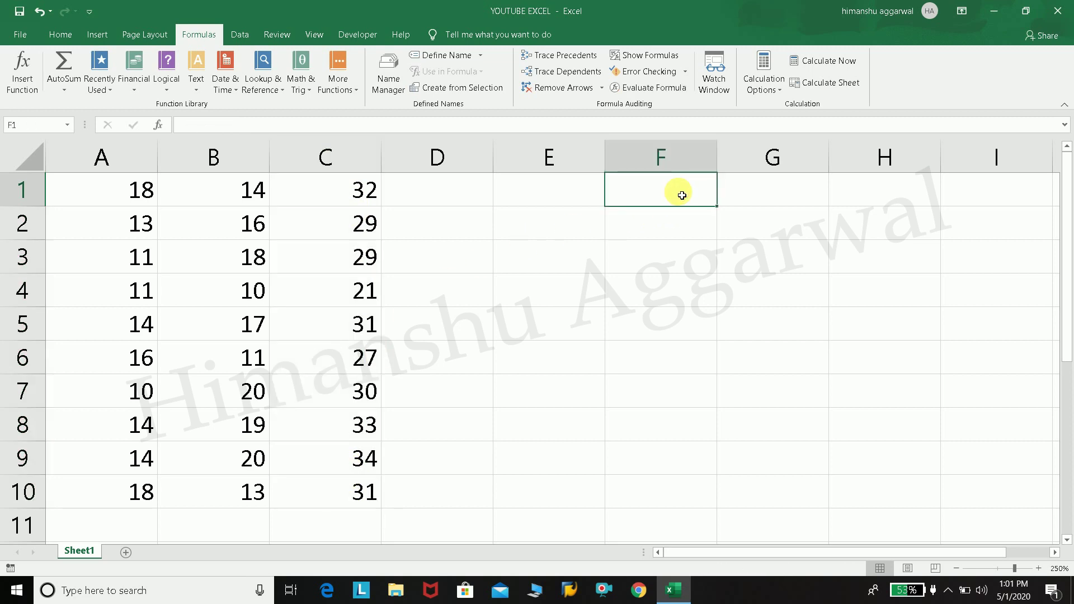
mouse_move(348, 193)
mouse_down()
mouse_move(364, 383)
mouse_move(360, 487)
mouse_up()
click(347, 201)
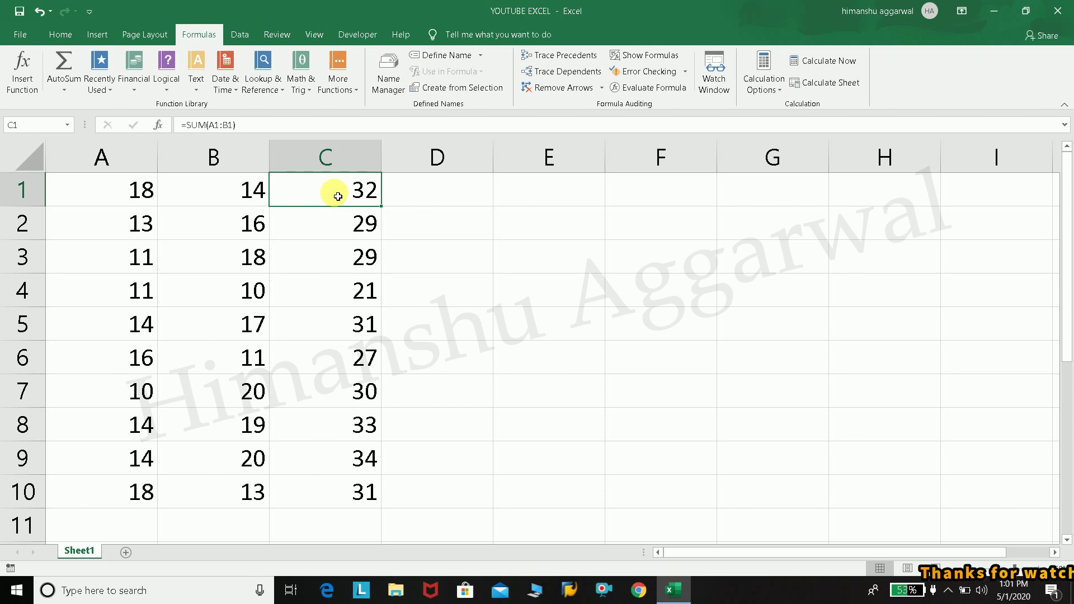
drag(332, 199, 356, 488)
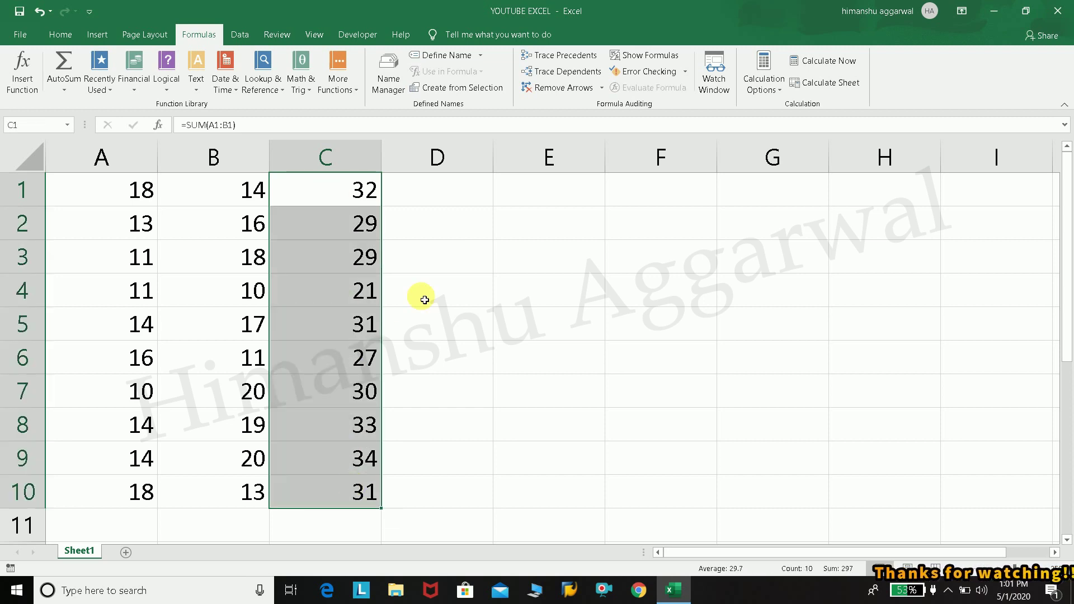
click(448, 266)
- Point out A1 and B1 as the values summed by the formula in C1
click(361, 187)
click(125, 200)
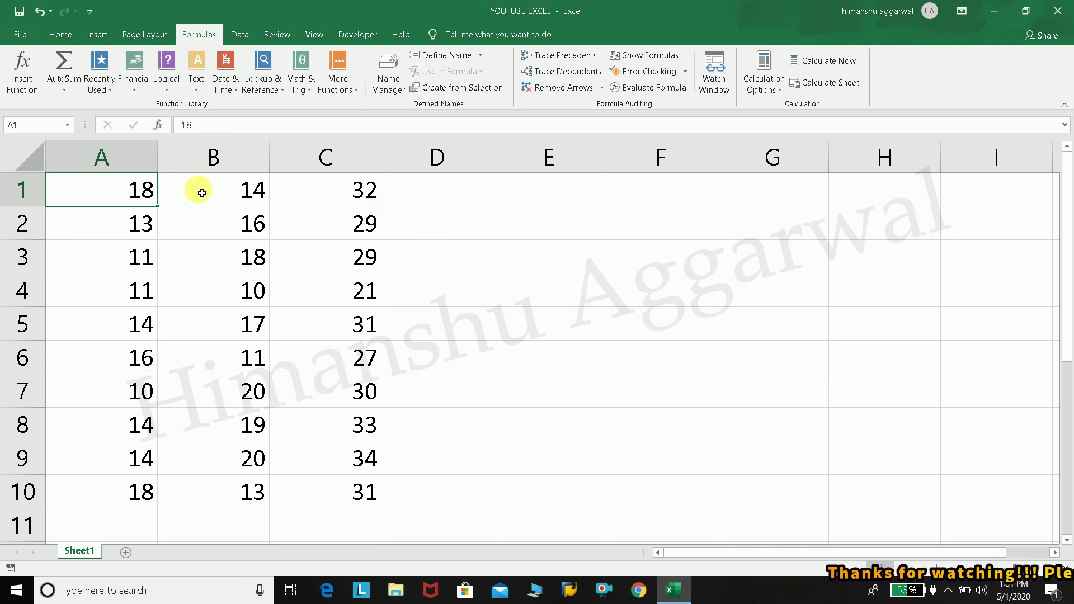
click(203, 188)
click(110, 188)
click(169, 188)
click(118, 190)
click(201, 195)
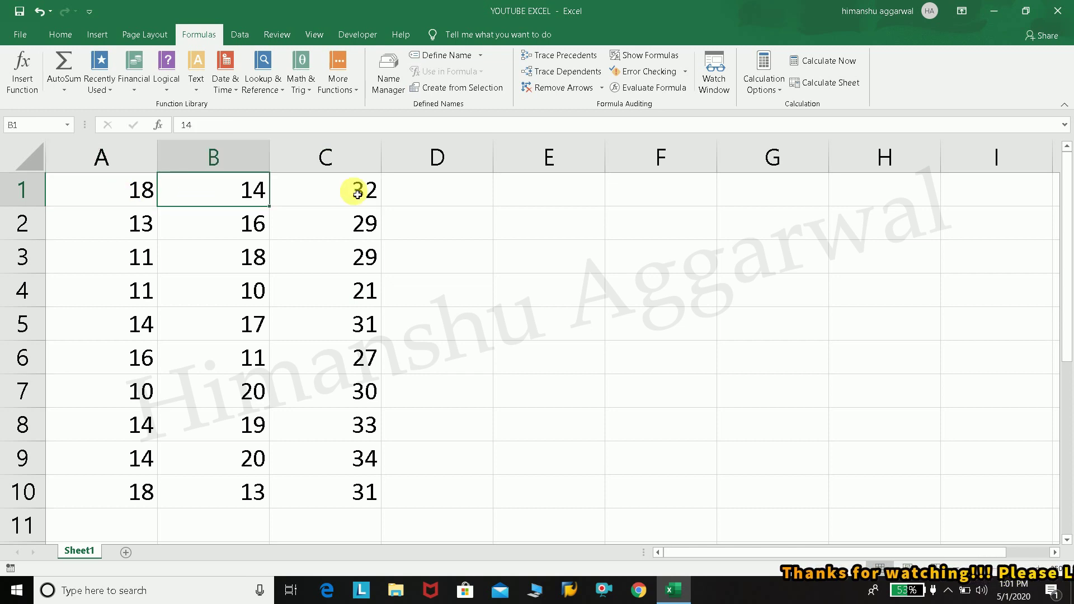
click(357, 192)
drag(356, 192, 355, 233)
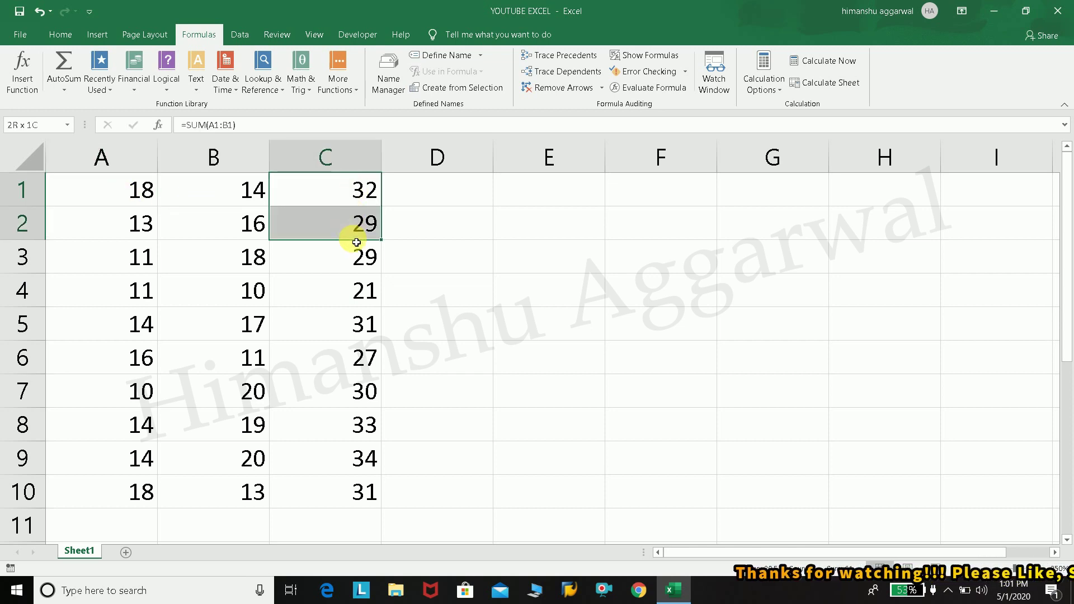
click(343, 182)
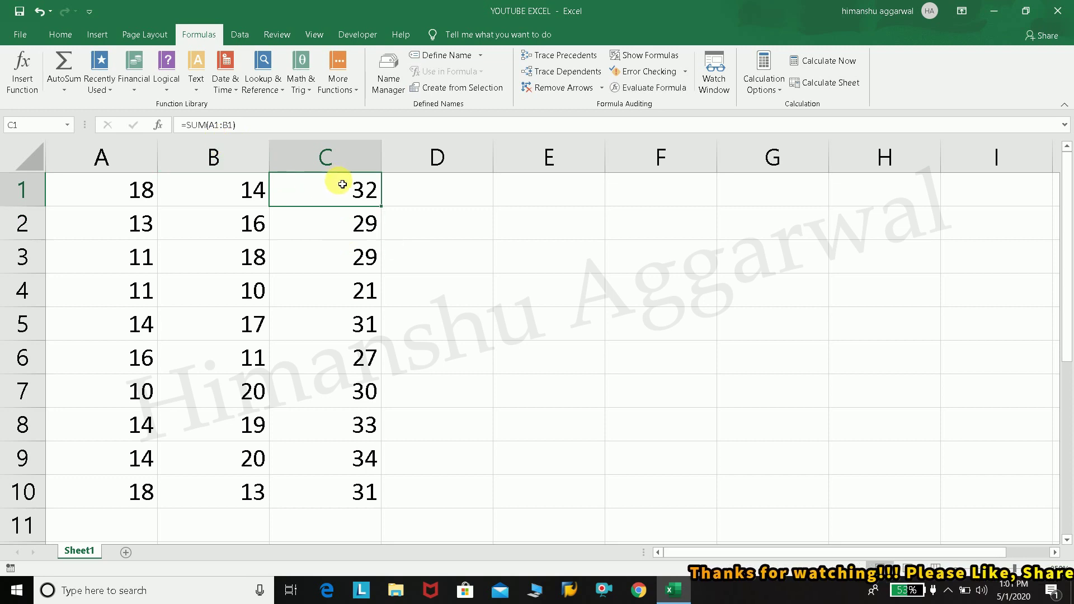
- Show C1's =SUM(A1:B1) formula, then copy C1:C10 and pick G1 as destination
key(F2)
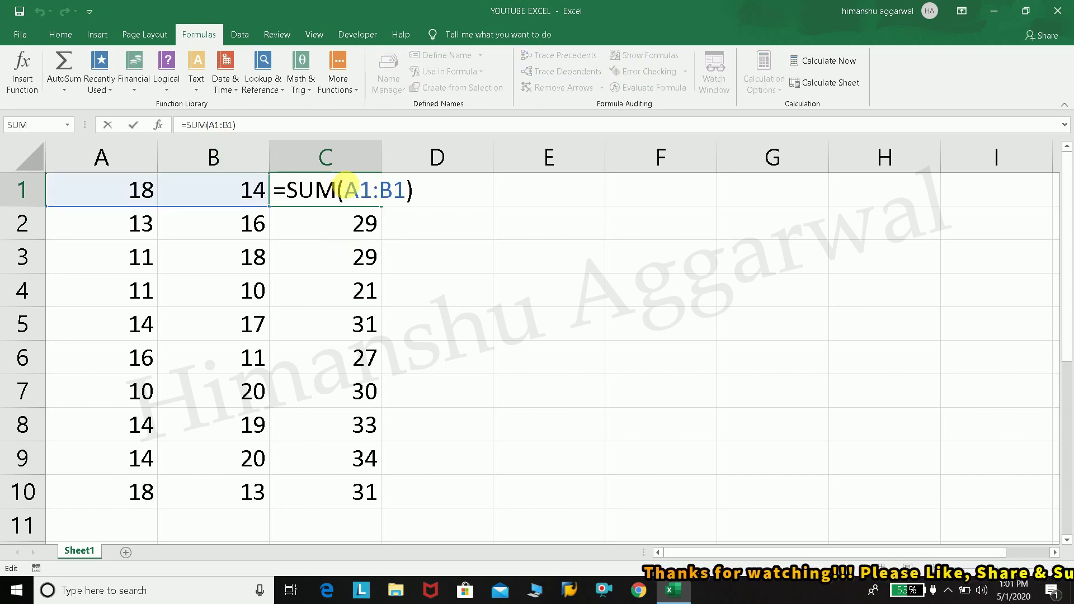
key(Escape)
drag(346, 184, 374, 491)
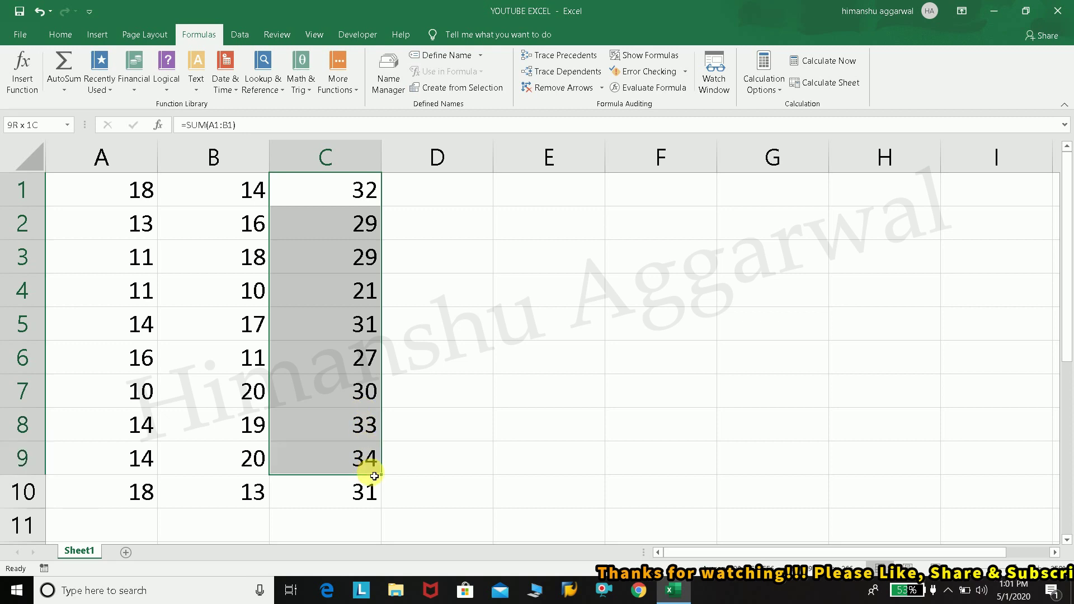
key(ctrl+c)
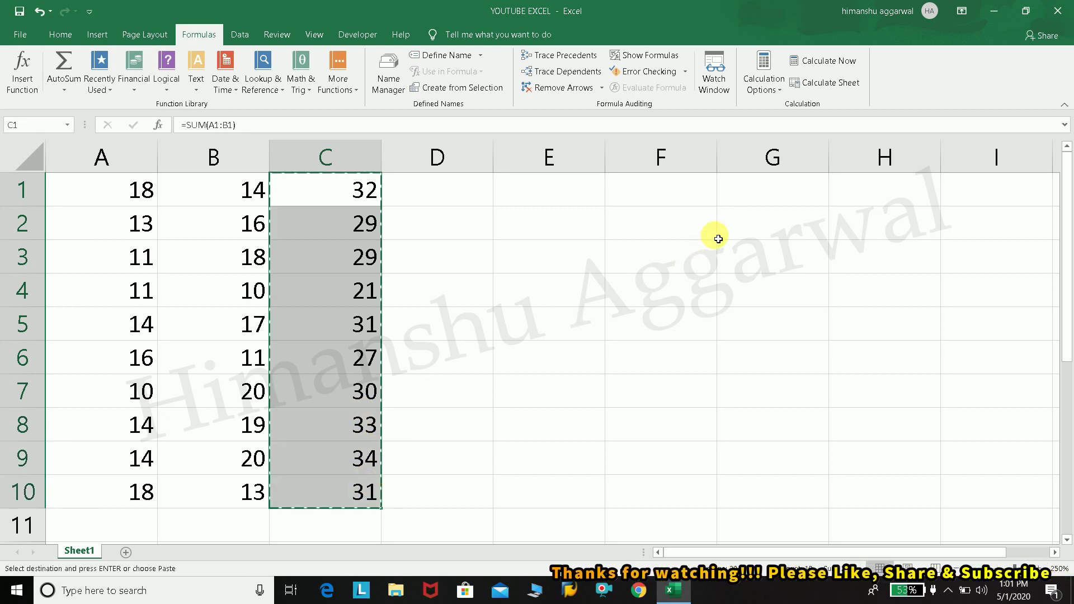
click(778, 194)
key(ctrl+v)
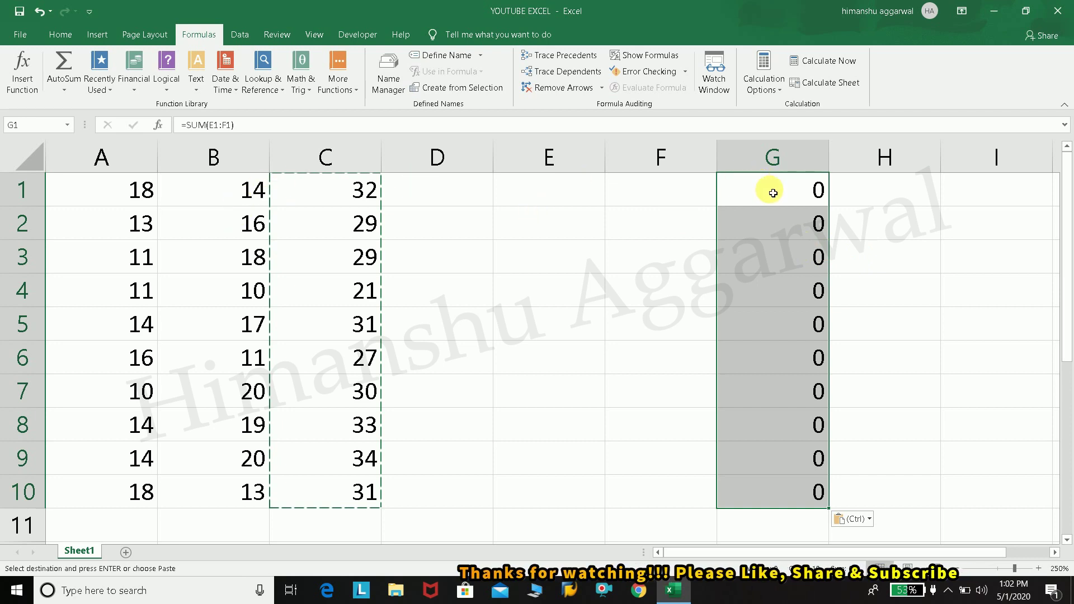
key(Escape)
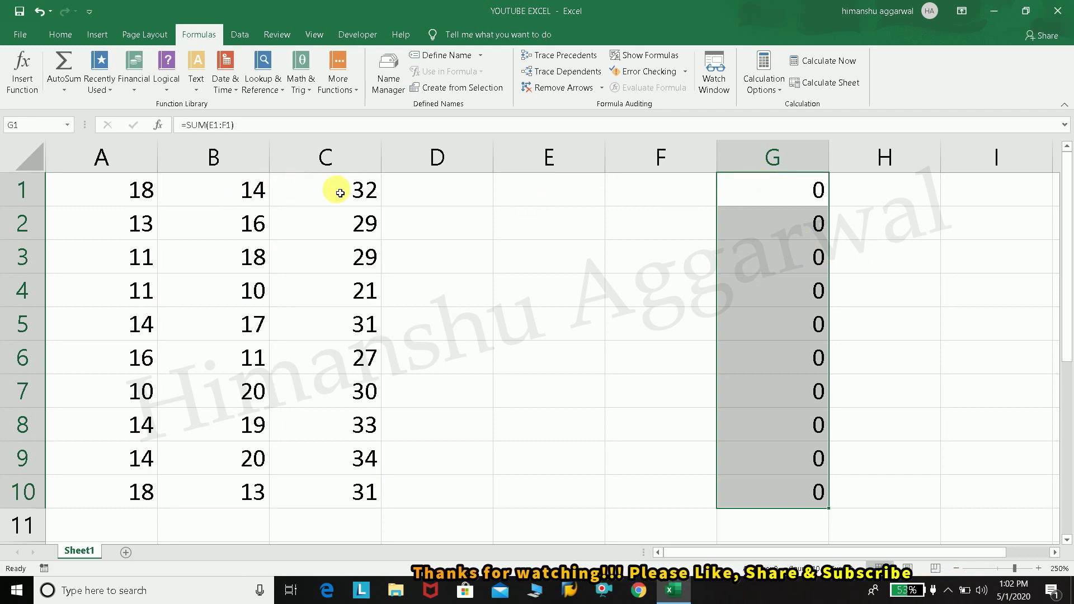
click(311, 193)
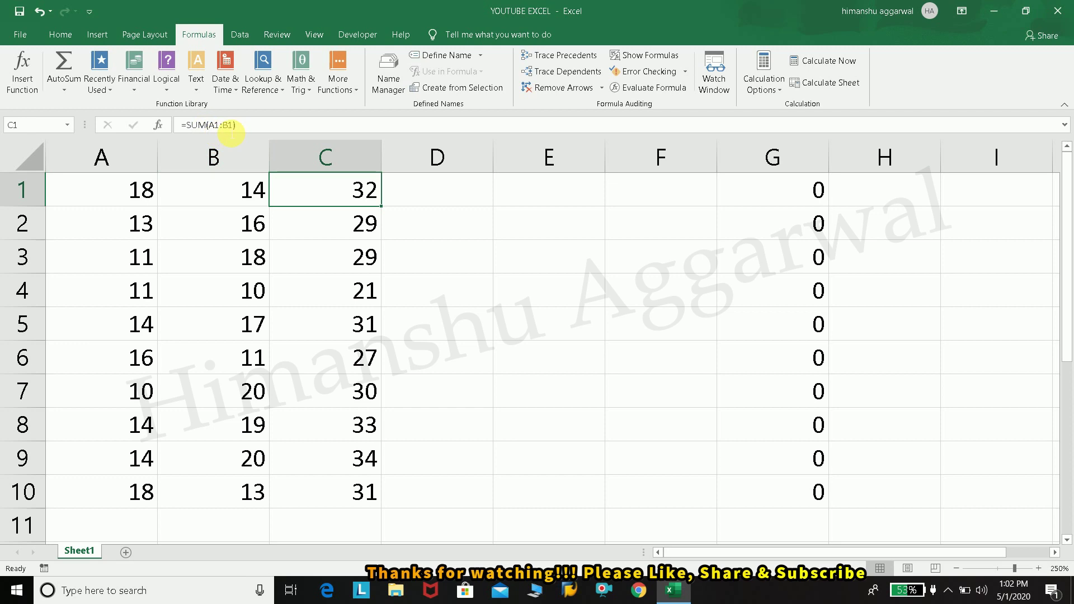
drag(236, 124, 182, 125)
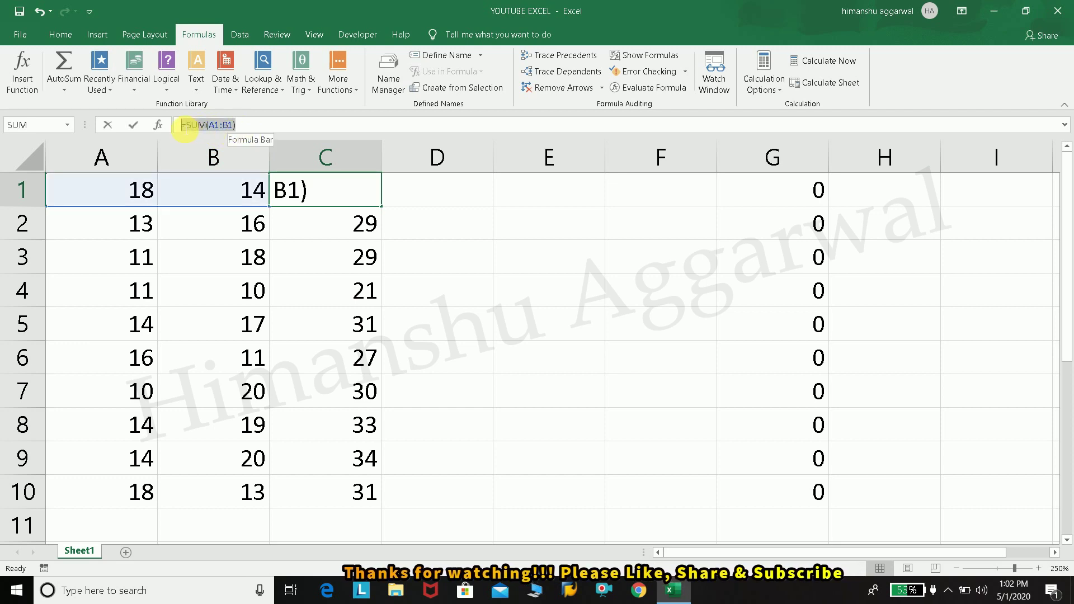
text(=)
click(454, 273)
key(Escape)
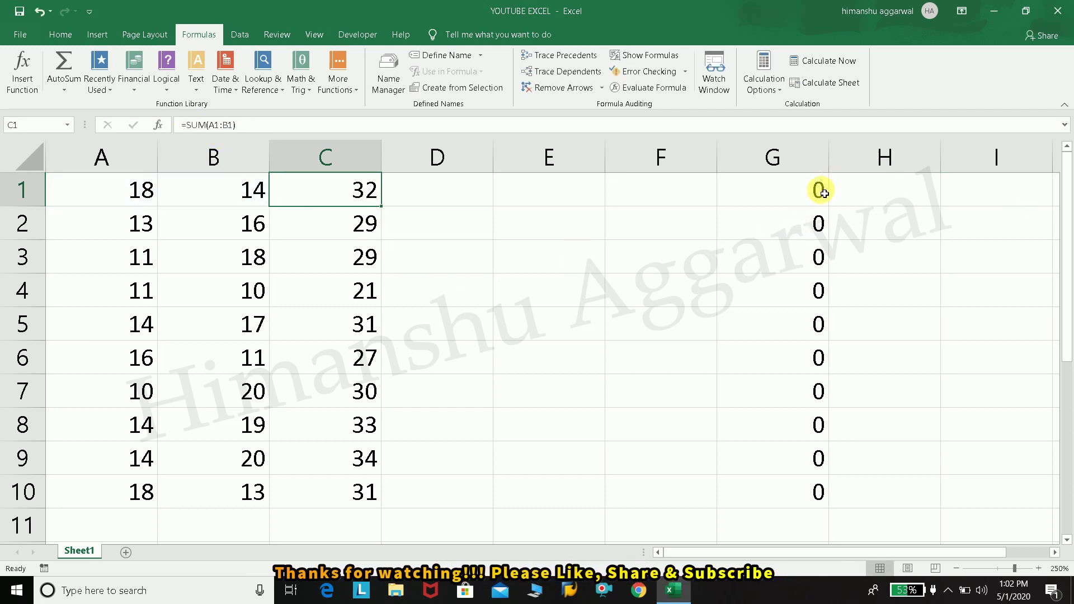
click(818, 190)
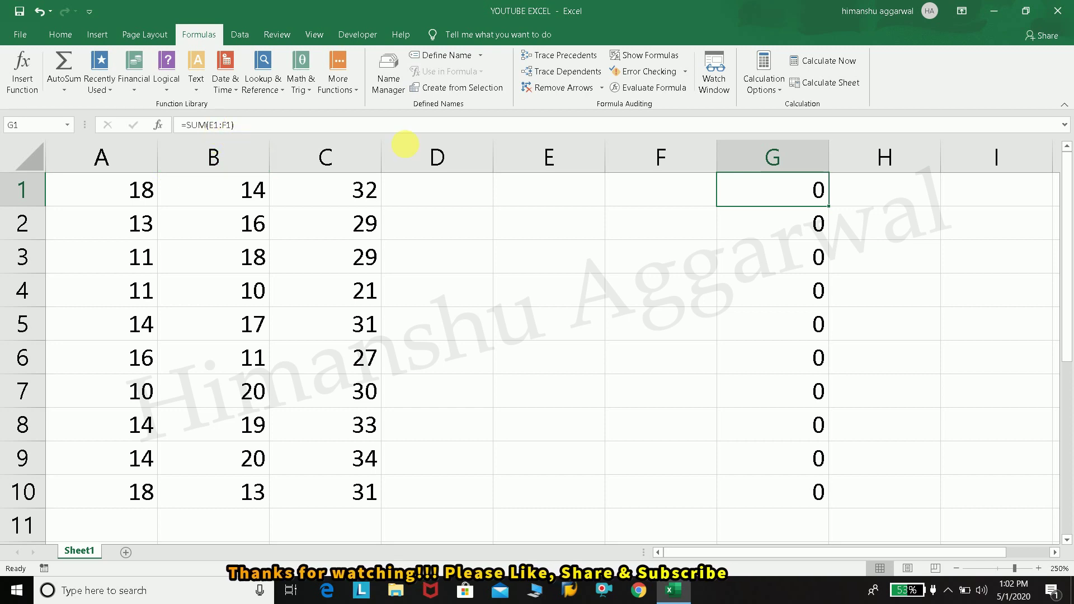
drag(818, 197, 820, 488)
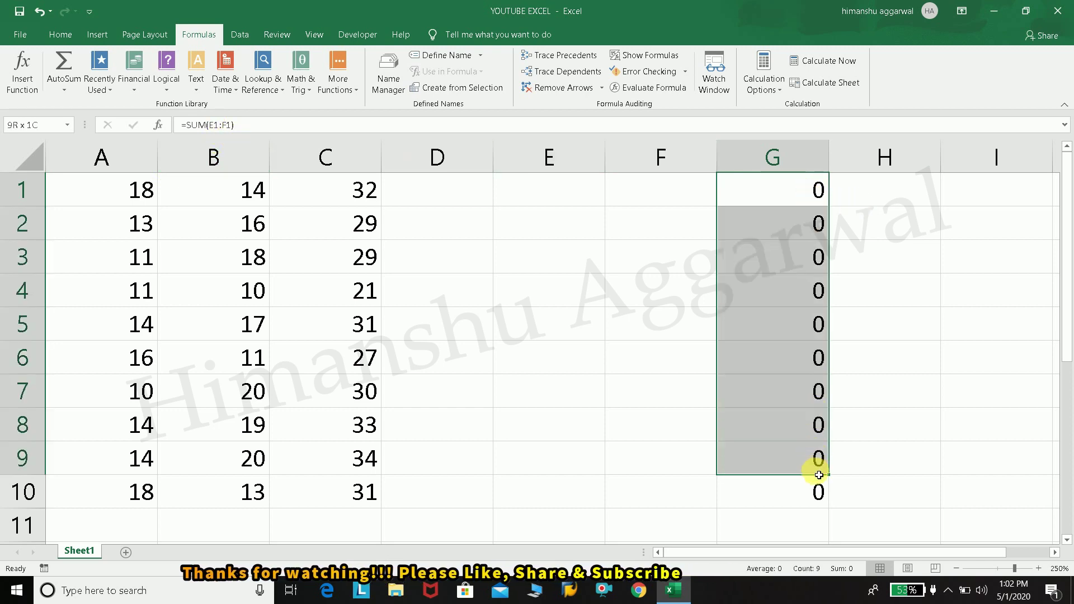
key(Delete)
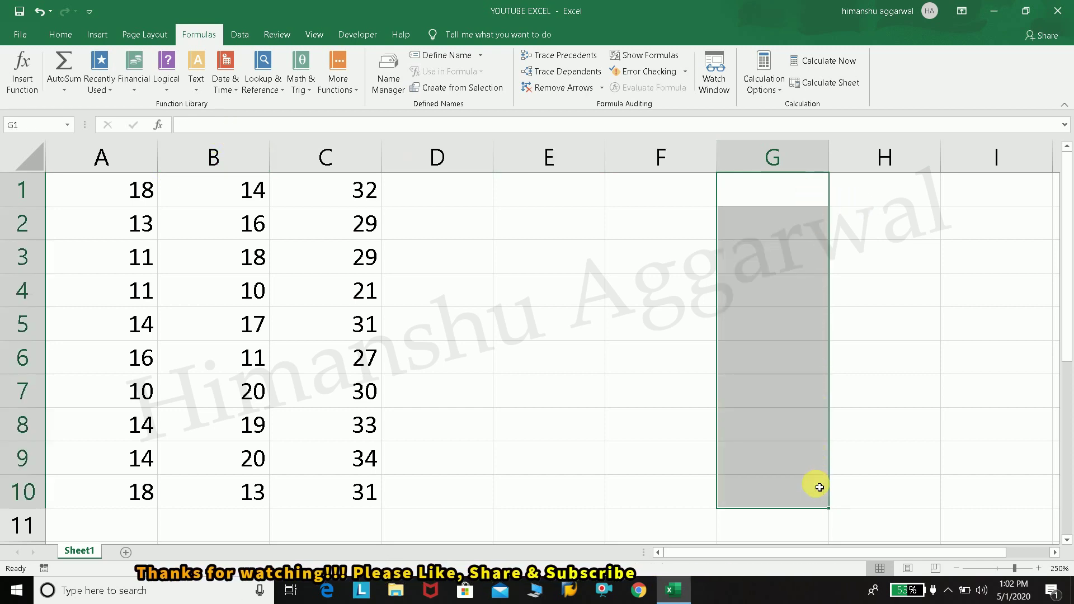
drag(348, 195, 357, 491)
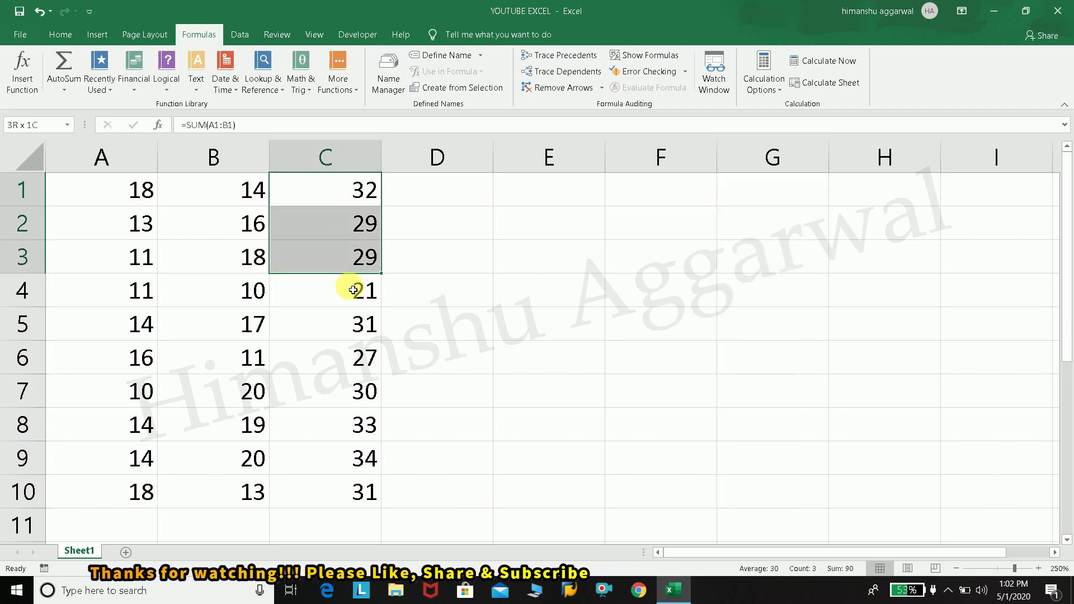
- Select the SUM formulas in C1:C10, dismissing a right-click menu along the way
click(766, 191)
drag(305, 192, 343, 487)
click(759, 205)
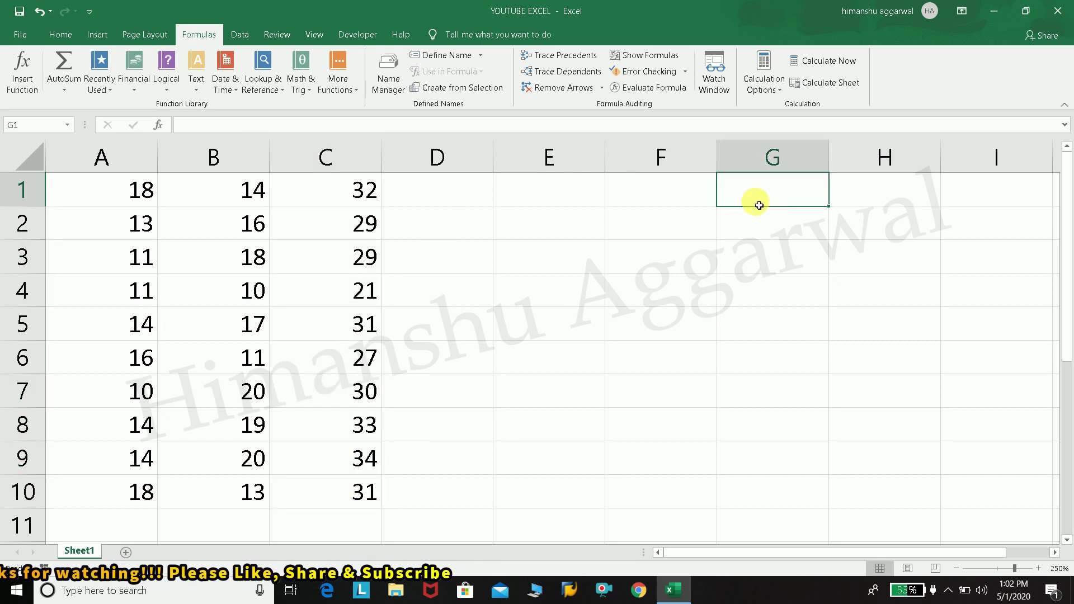
click(322, 195)
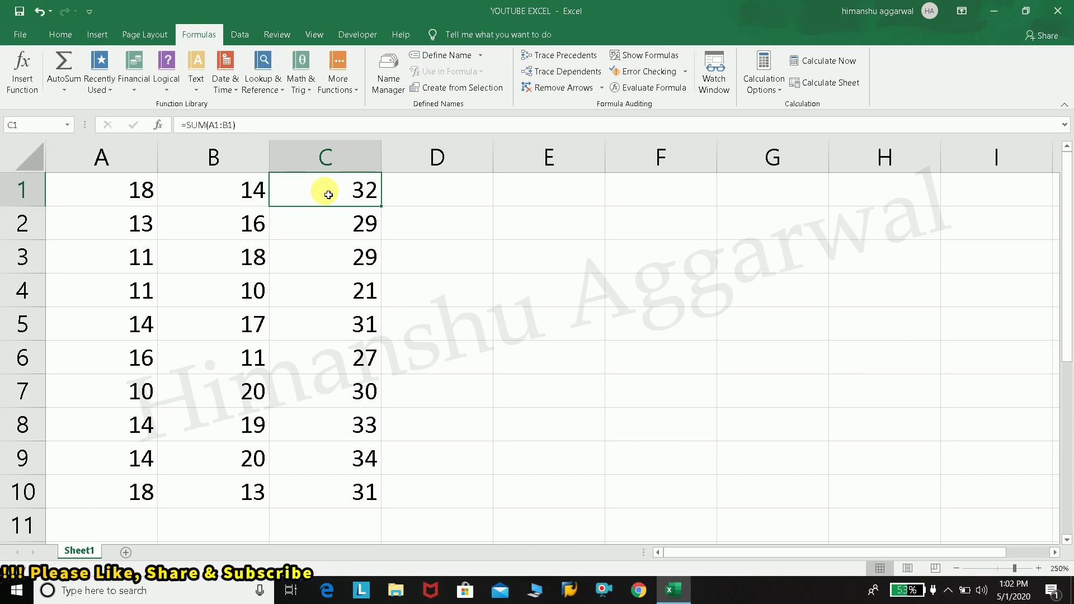
drag(335, 194, 354, 485)
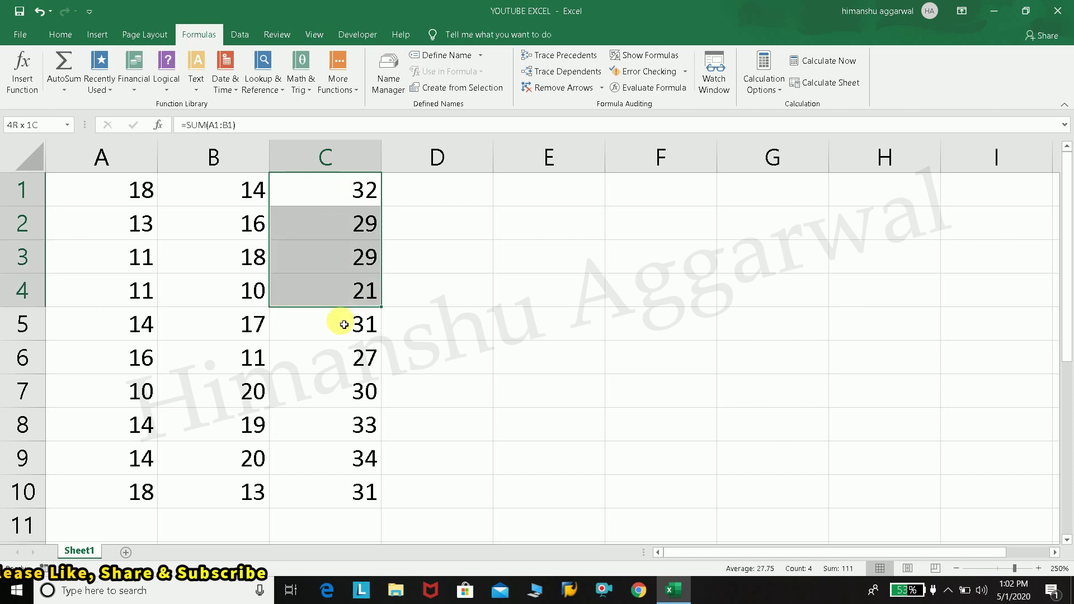
right_click(334, 436)
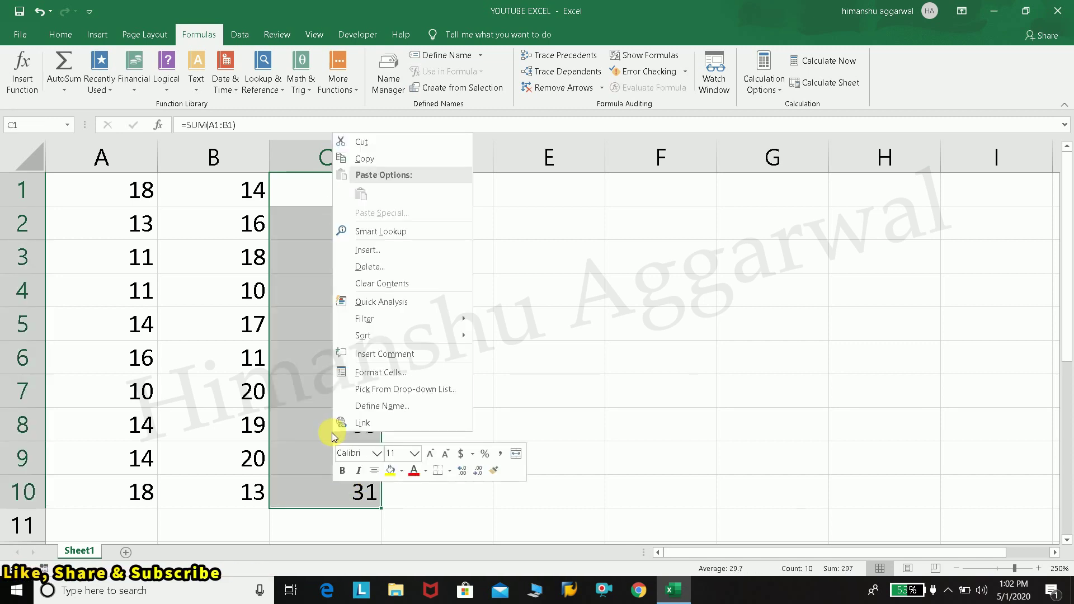
click(573, 263)
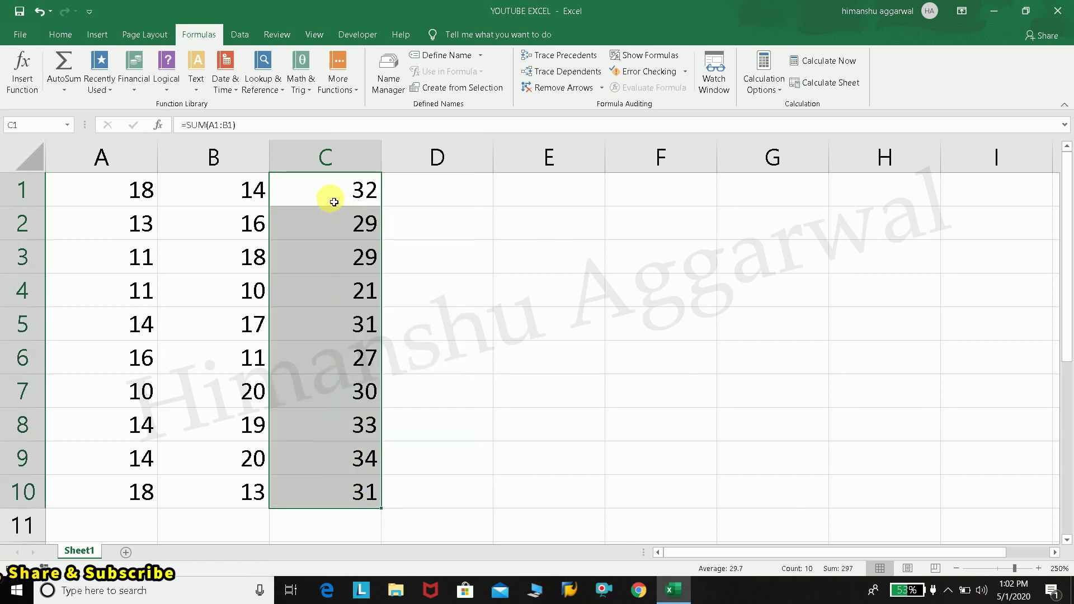
click(546, 225)
drag(335, 186, 361, 491)
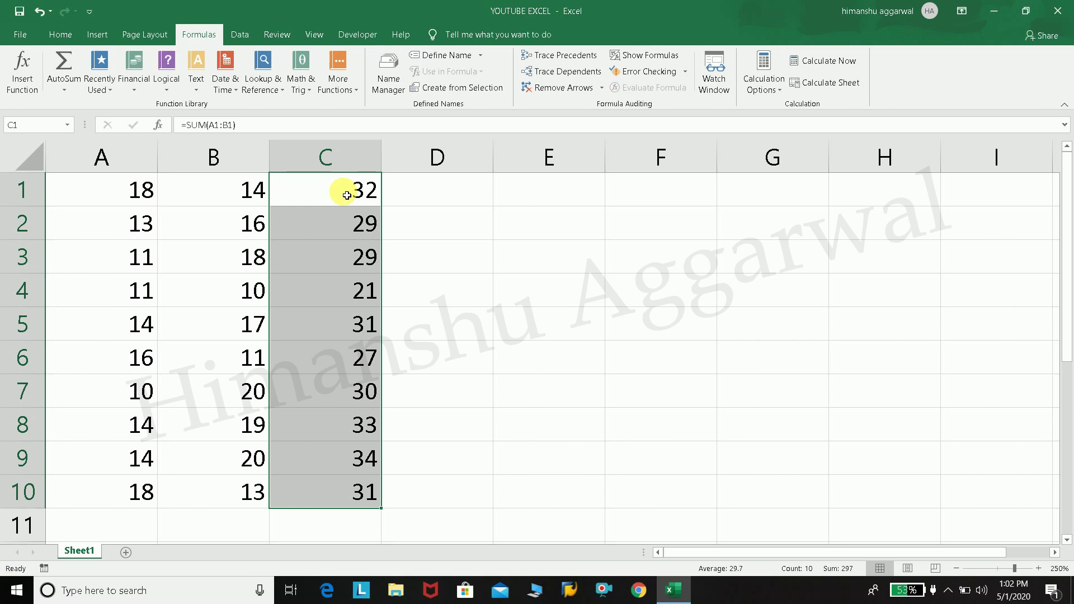
- Open Replace from Home > Find & Select and enter = as the text to find
key(ctrl+h)
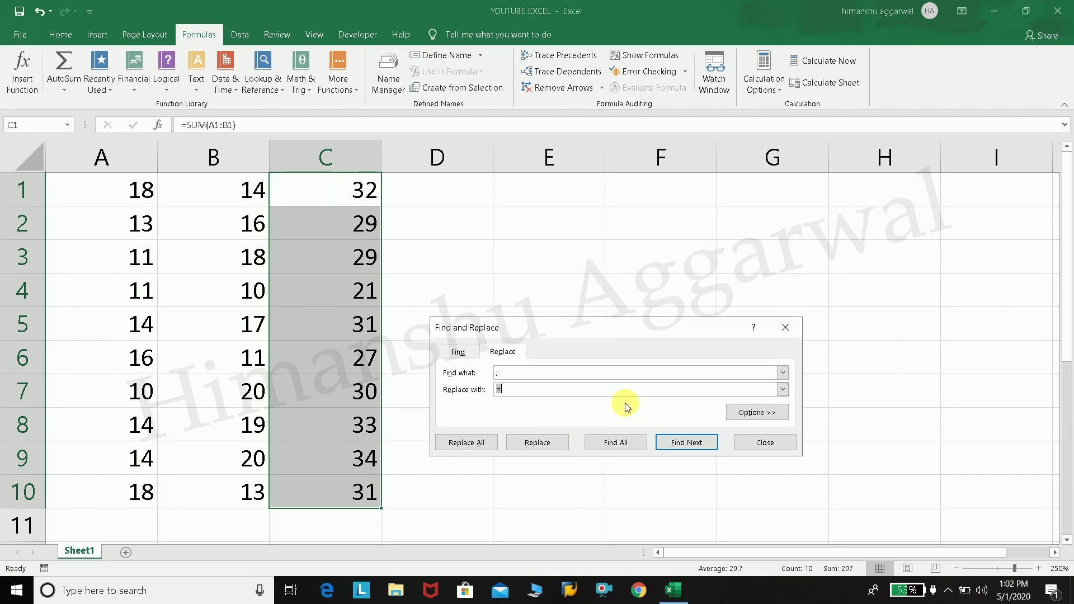
drag(643, 328, 689, 230)
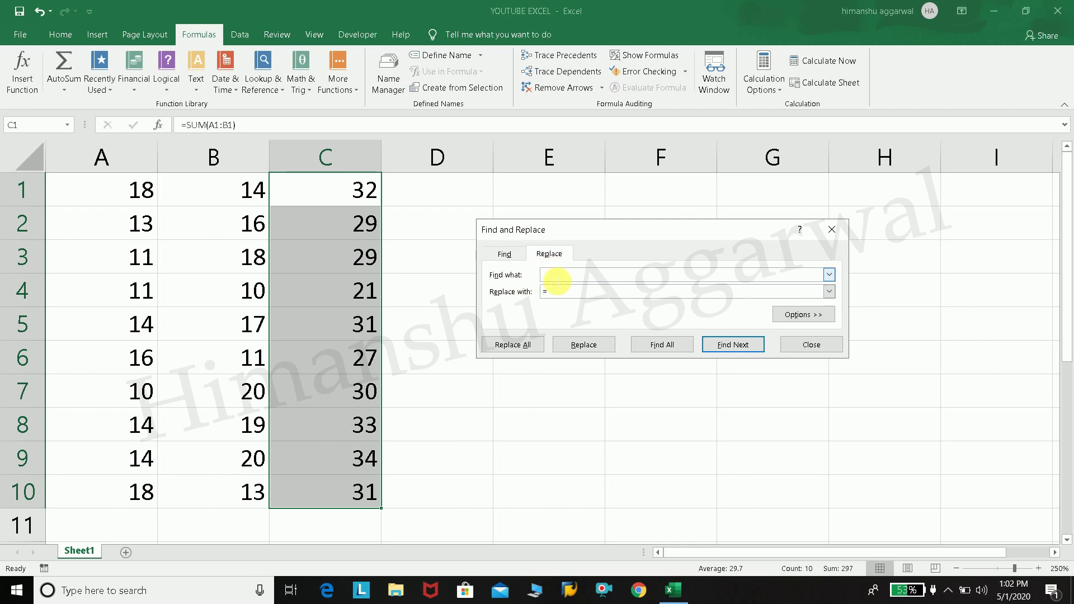
click(832, 230)
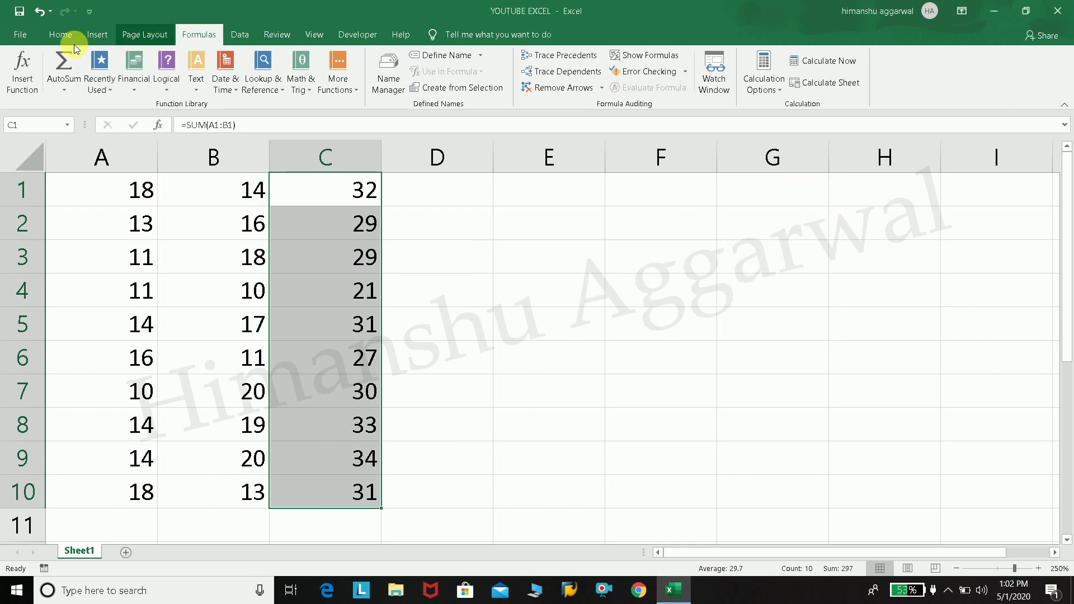
click(47, 34)
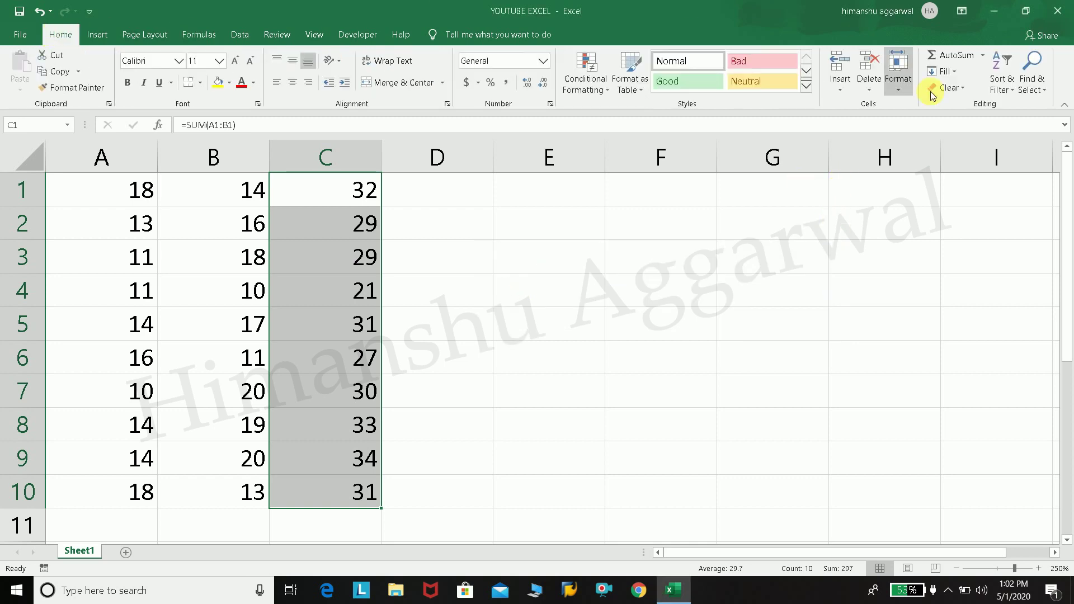
click(1041, 84)
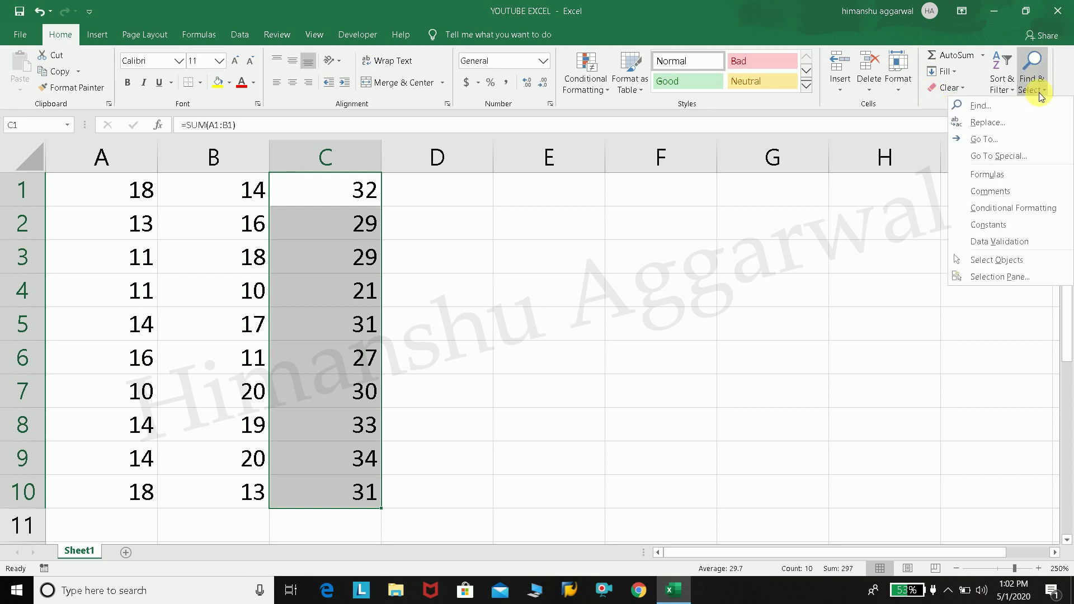
click(1002, 124)
drag(616, 253, 599, 251)
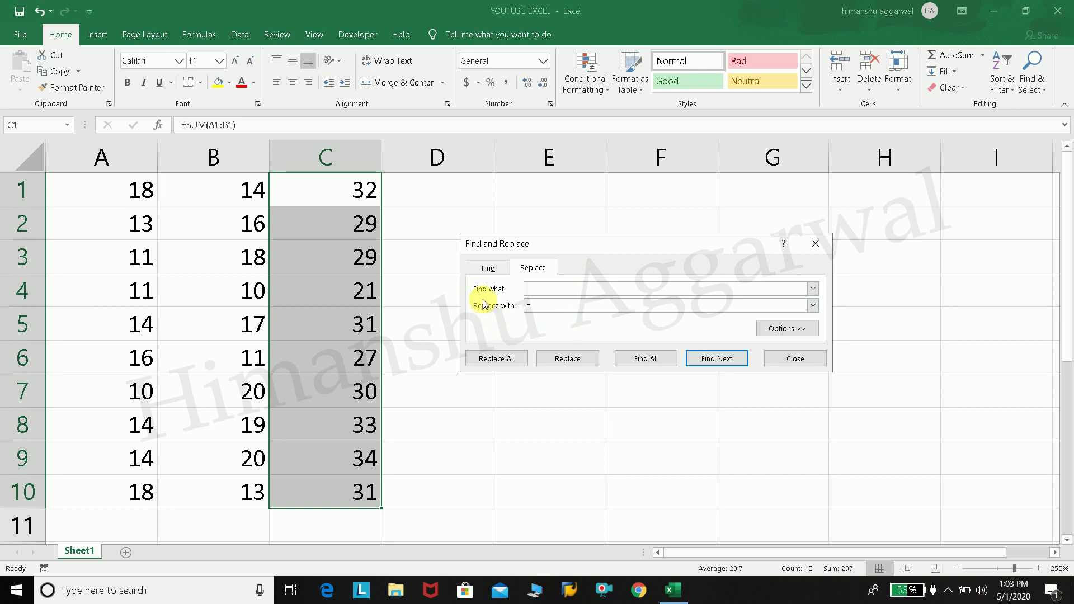
click(554, 289)
text(=)
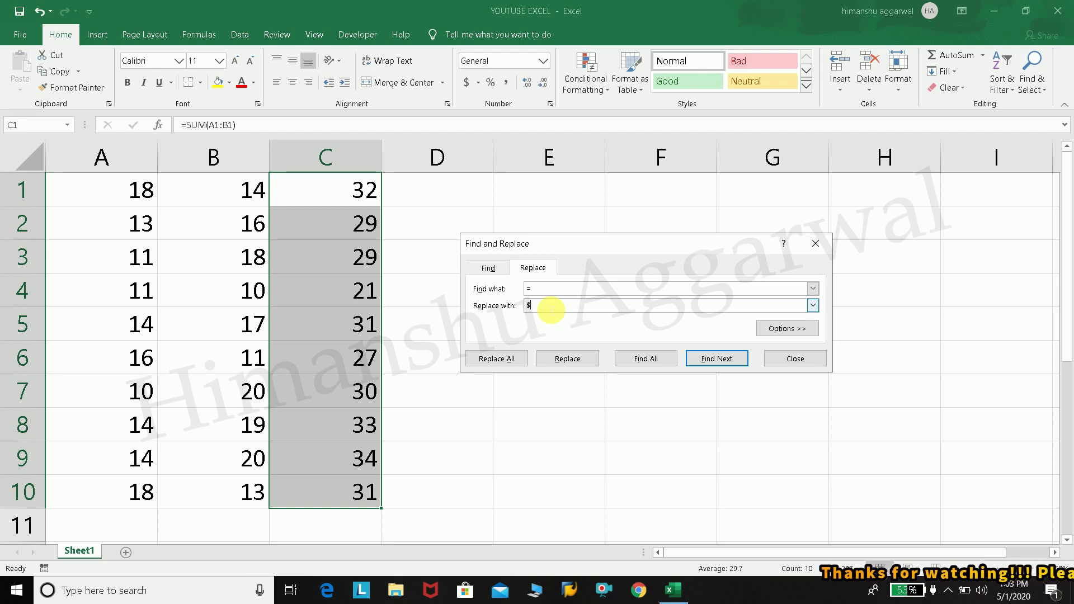
- Replace All = with $ in C1:C10, close the dialogs, and copy the $SUM texts
click(504, 359)
click(541, 334)
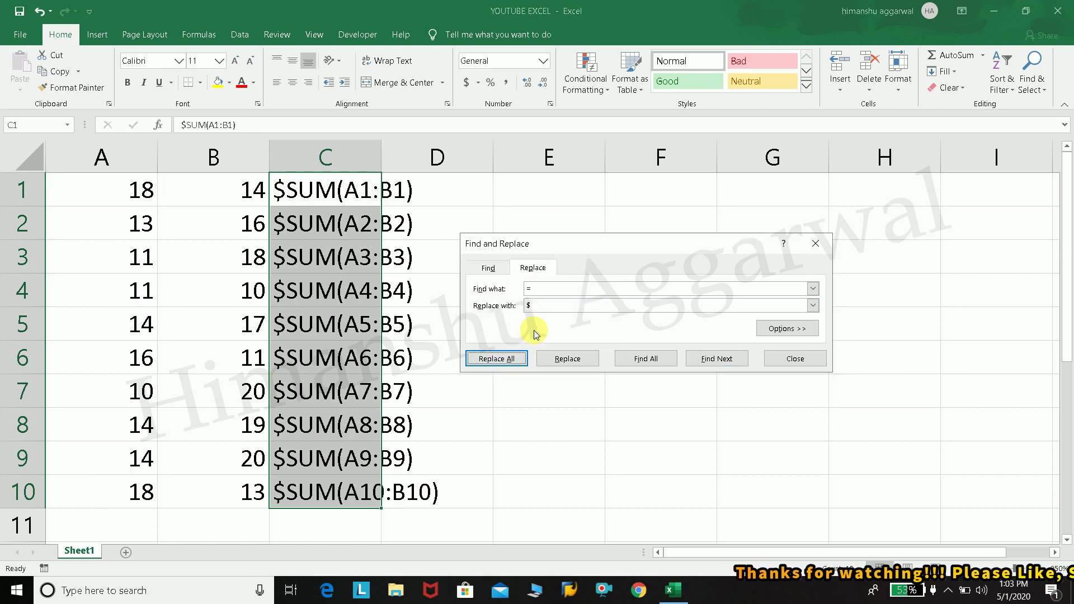
click(816, 243)
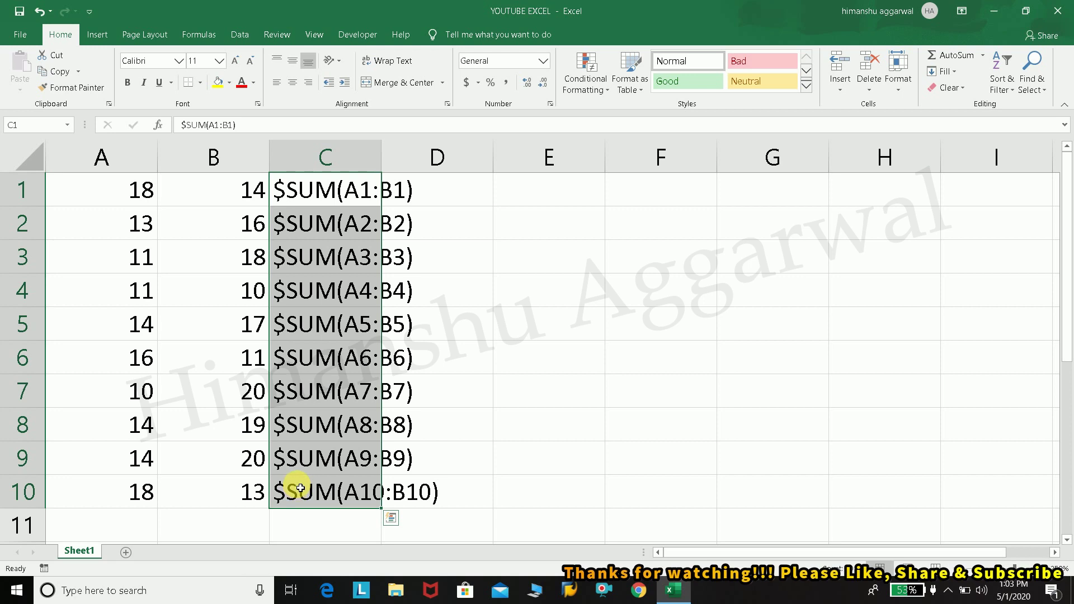
key(ctrl+c)
- Paste the ten $SUM texts into G1:G10 and select the pasted range
click(759, 190)
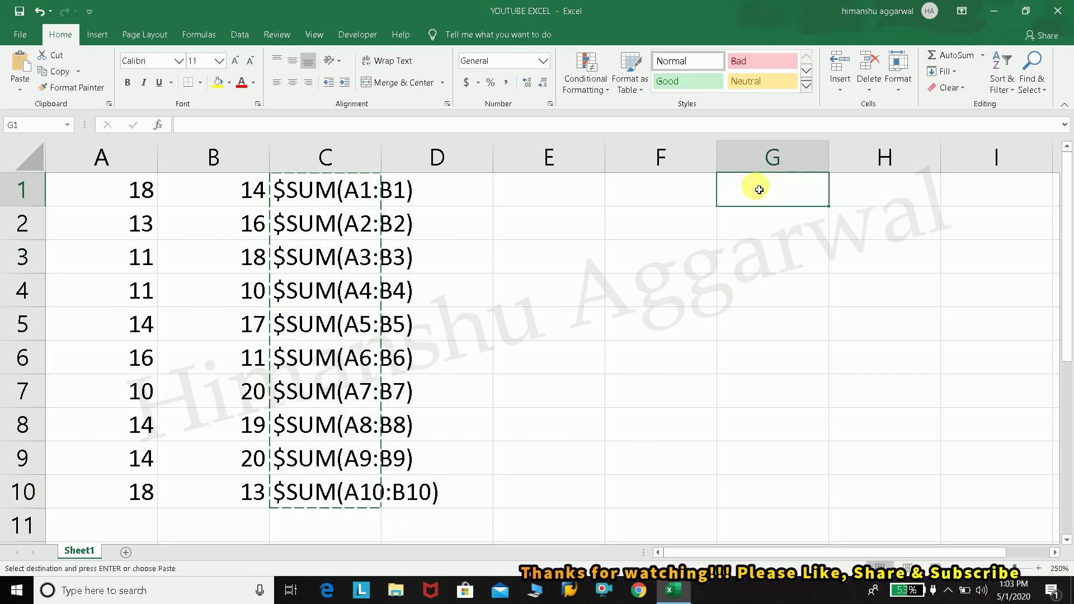
key(ctrl+v)
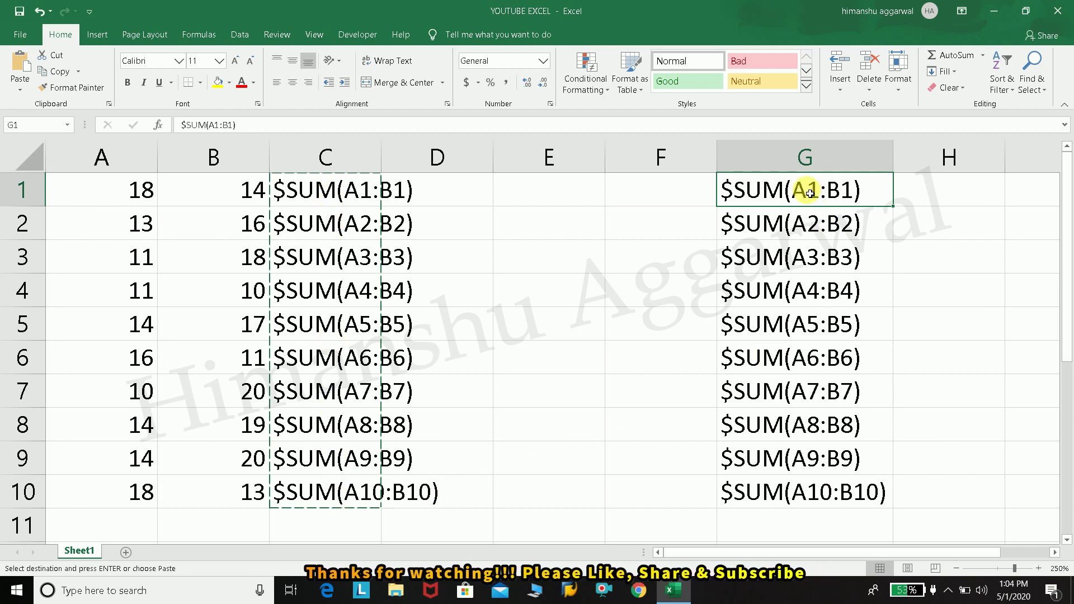
drag(811, 192, 812, 468)
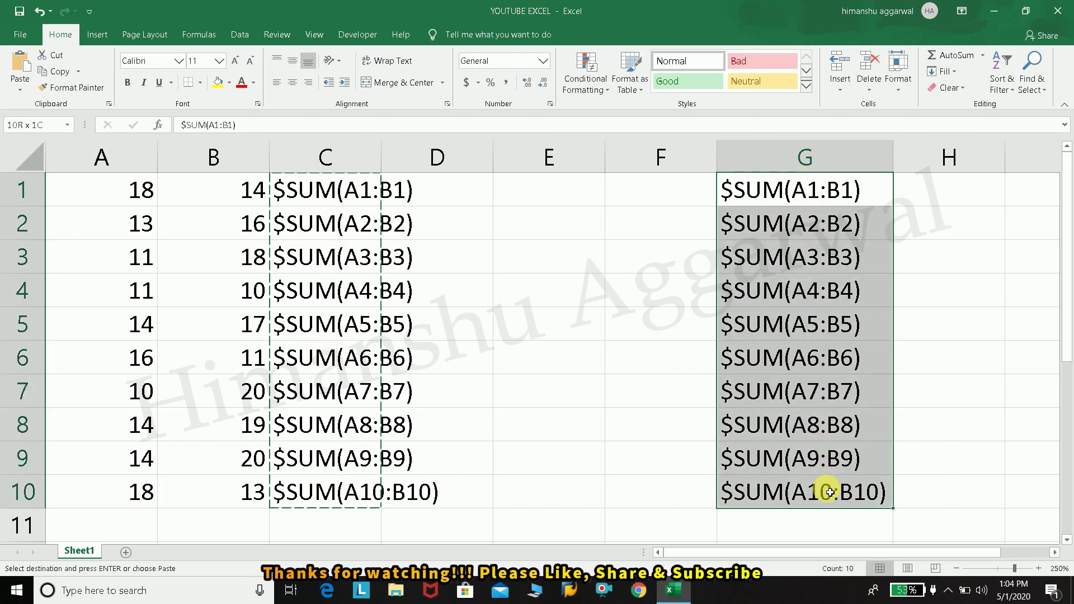
- Replace All $ with = in G1:G10 to restore its SUM formulas
click(1032, 78)
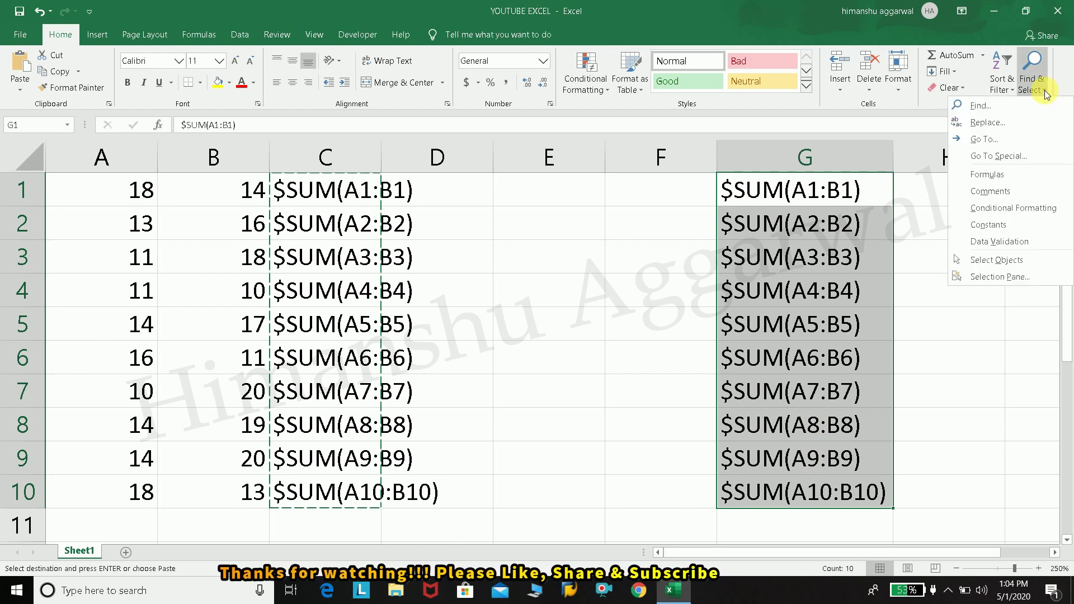
click(988, 122)
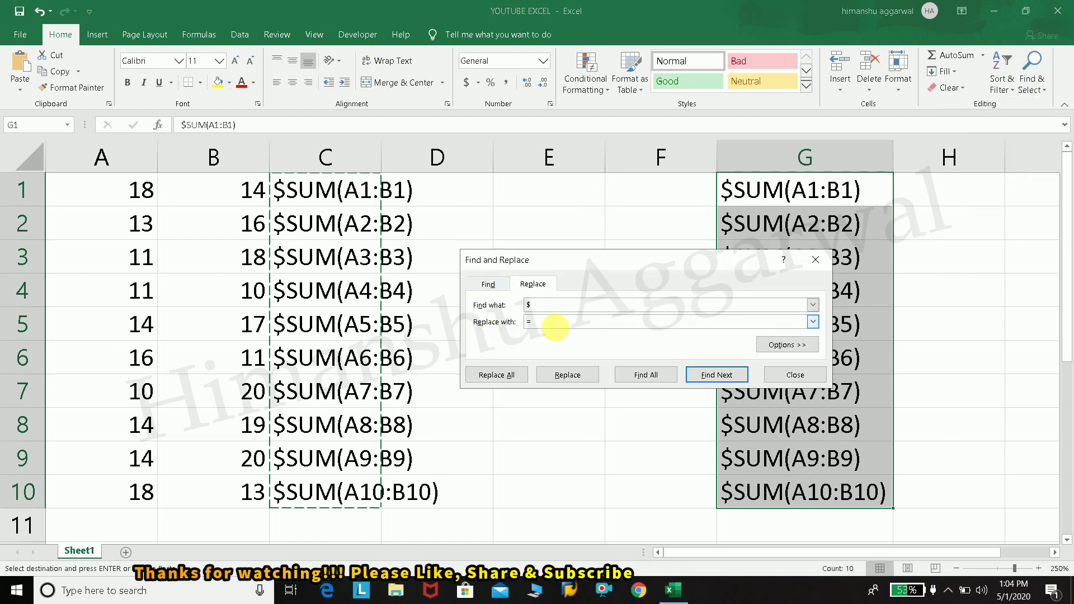
click(500, 376)
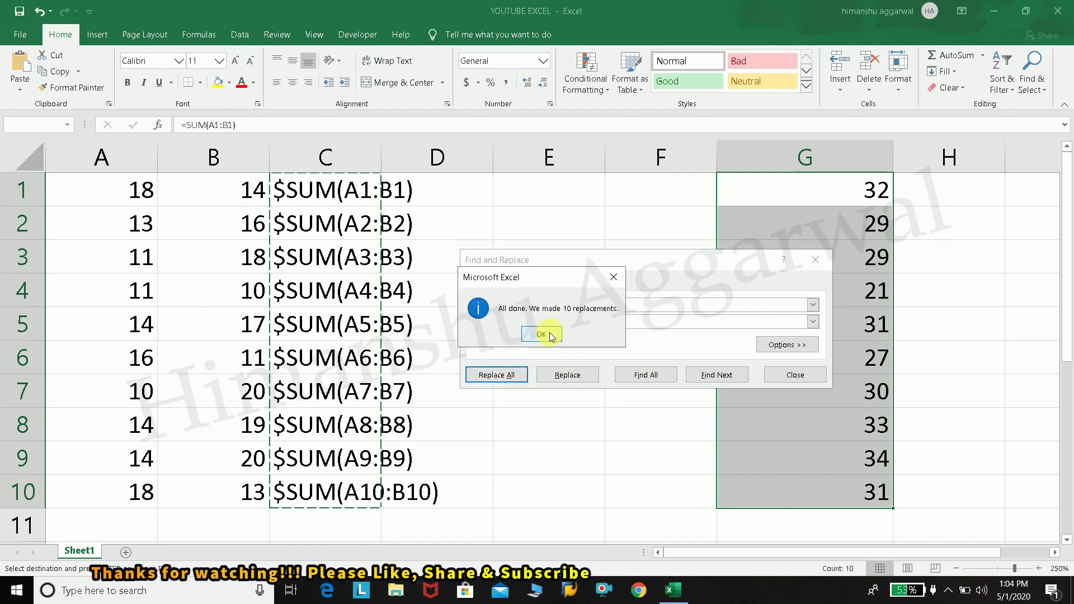
click(609, 353)
click(812, 376)
- Select C1:C10 and Replace All $ with = to restore its SUM formulas
drag(354, 195, 368, 481)
click(1032, 78)
click(1014, 119)
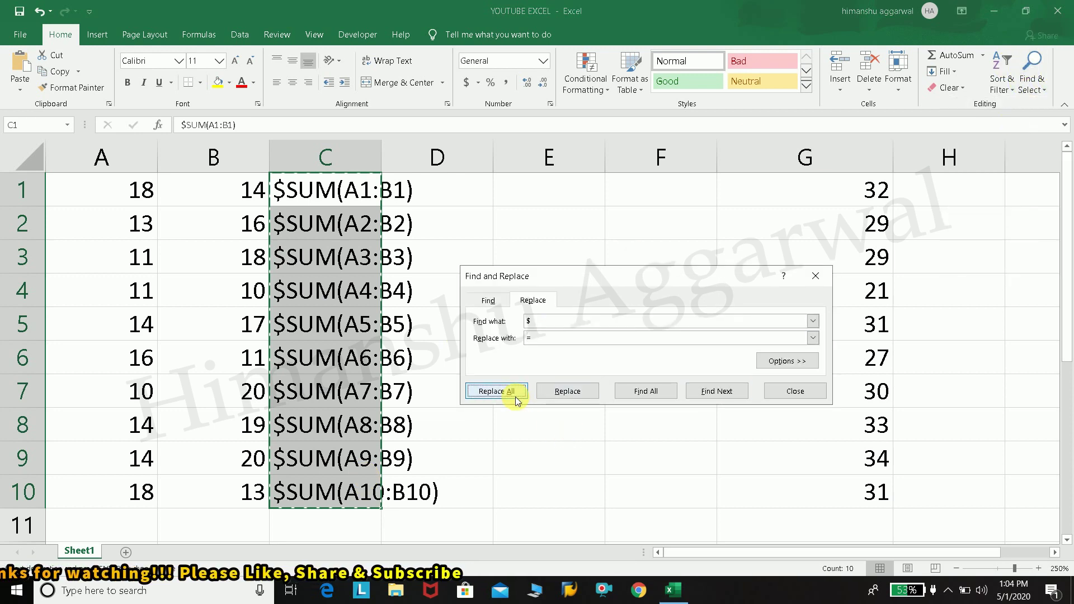
click(497, 391)
click(547, 339)
click(784, 391)
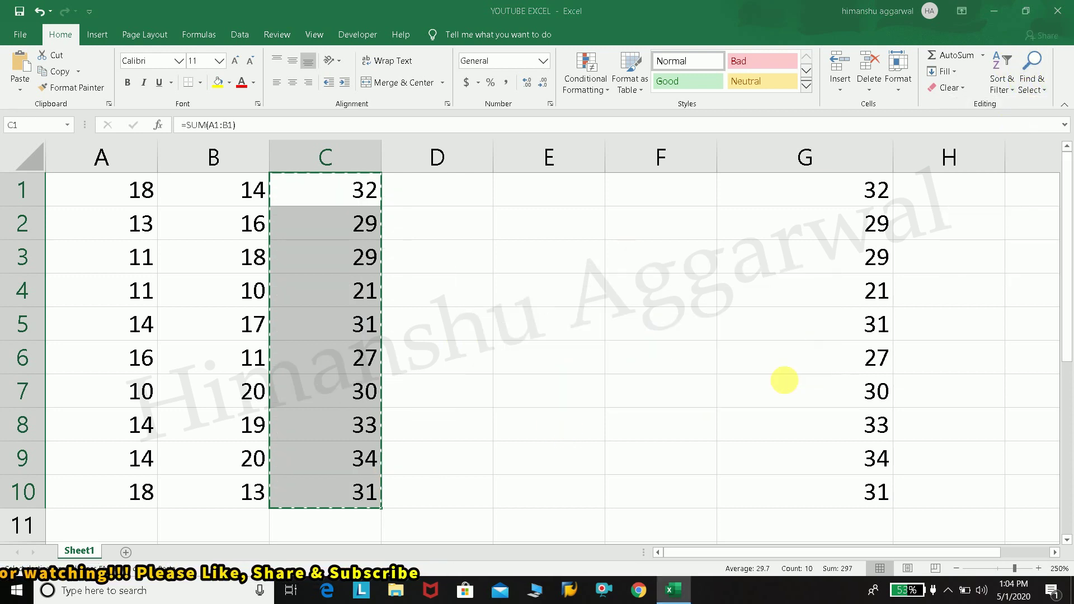
click(600, 269)
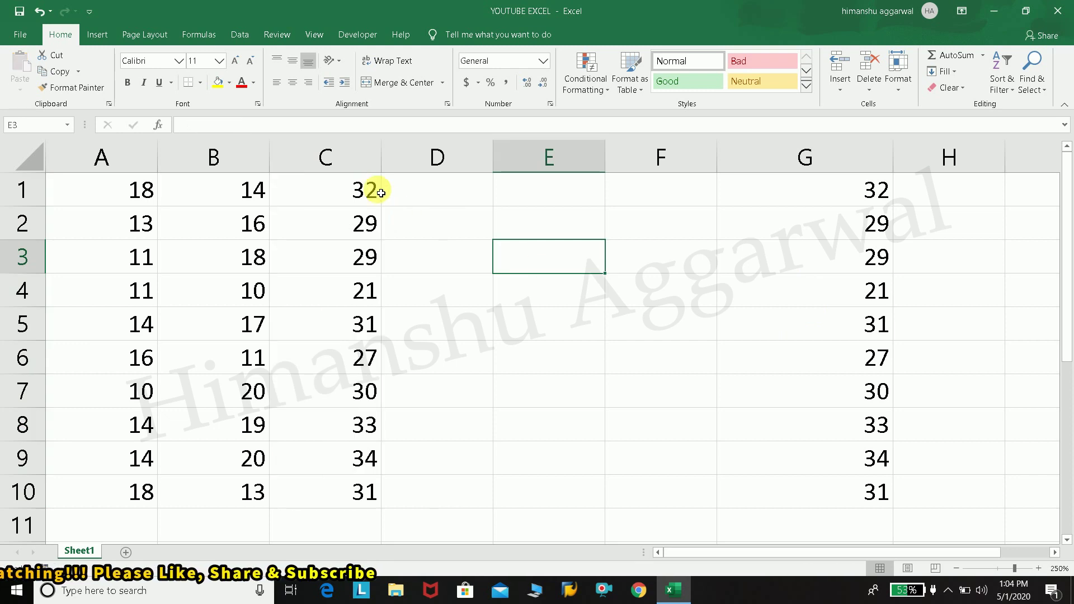
drag(375, 191, 372, 488)
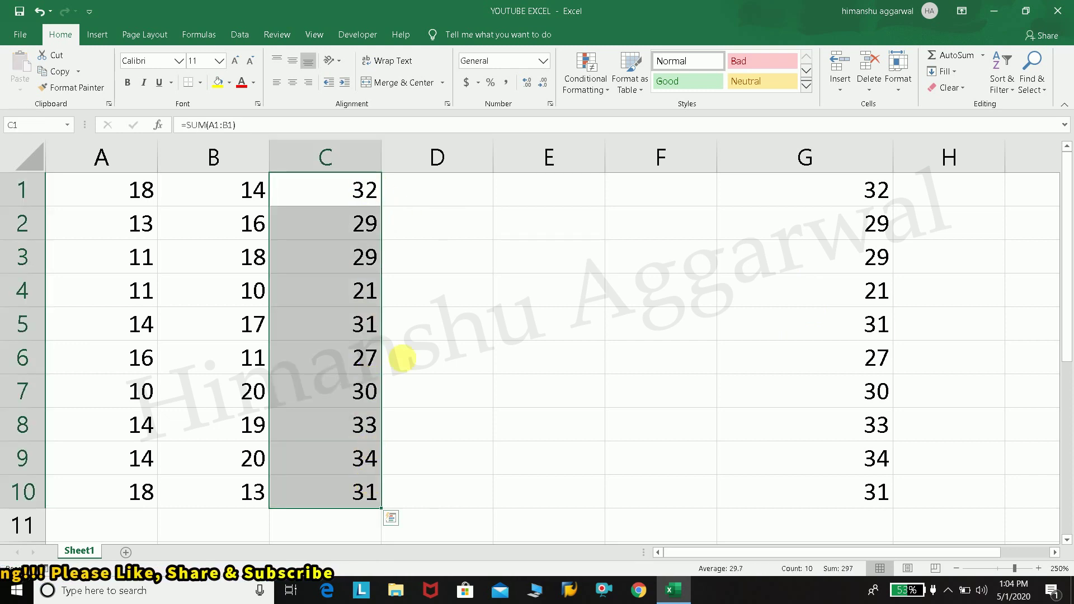
click(874, 189)
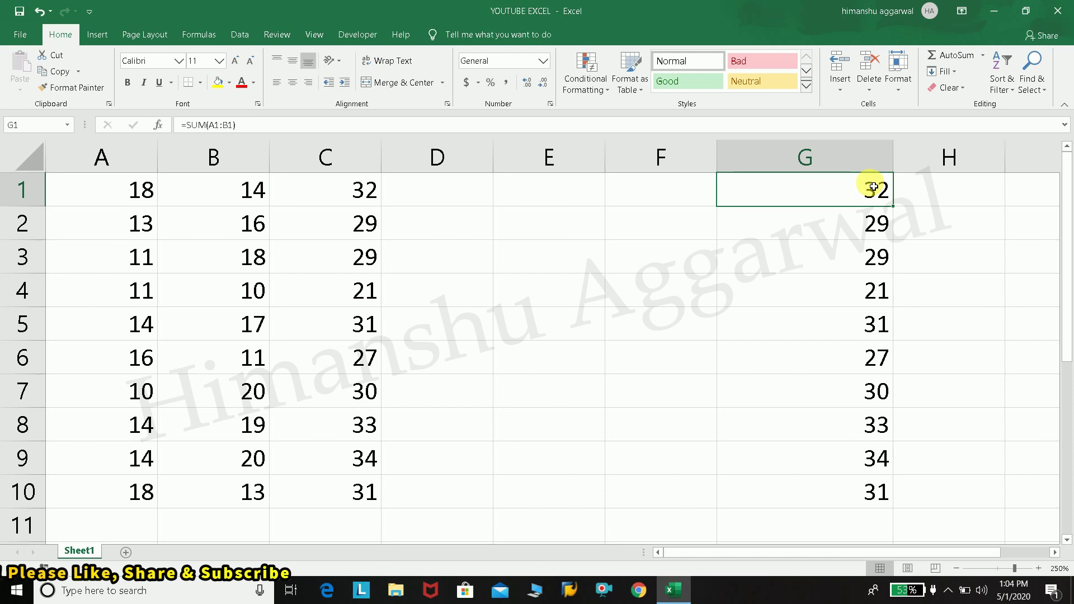